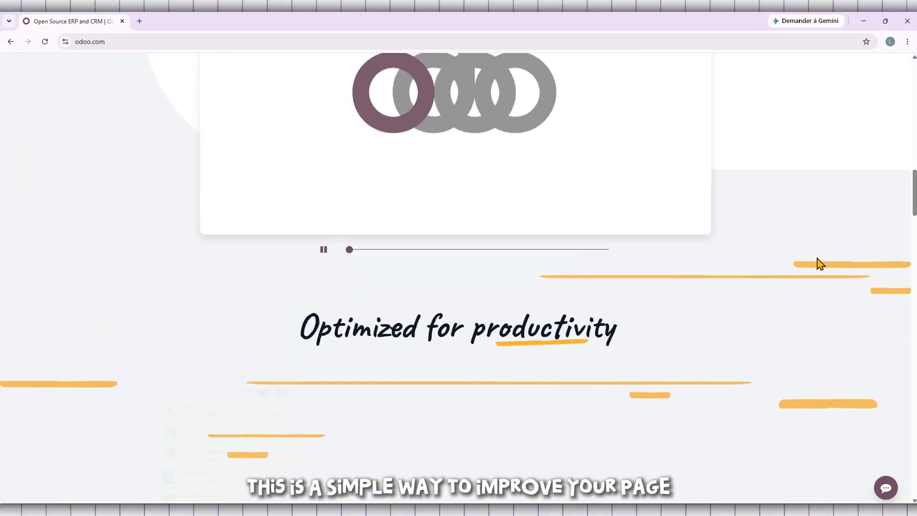
Go to the account's databases on the Odoo site and open the Website app of the tutoyt database
scroll(819, 264, down, 7)
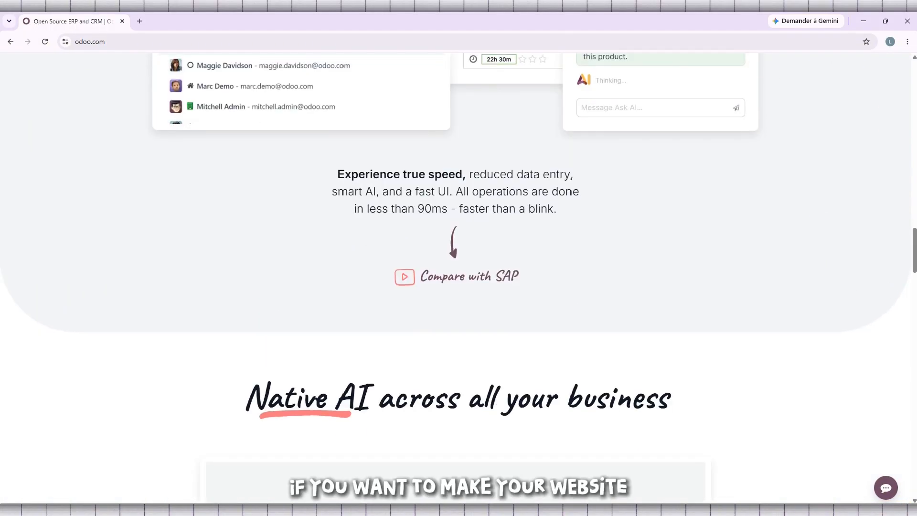
scroll(820, 264, up, 15)
scroll(820, 264, up, 8)
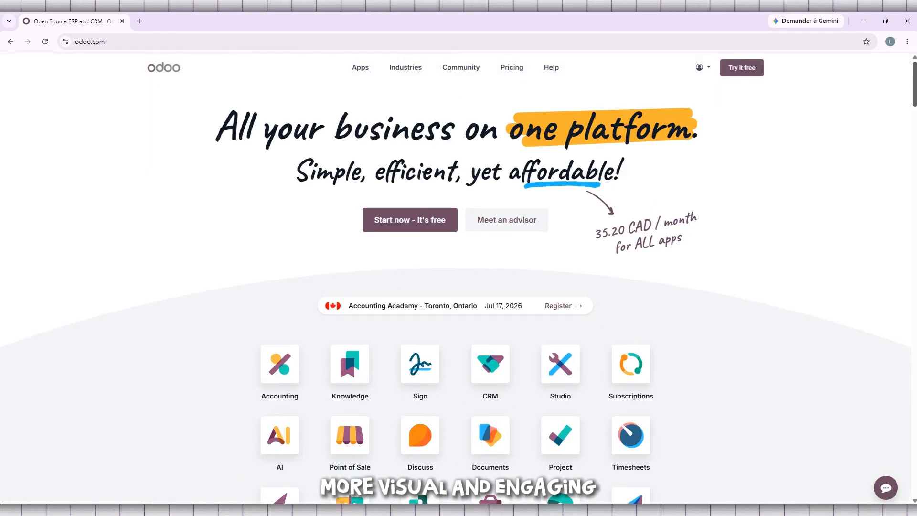
click(701, 68)
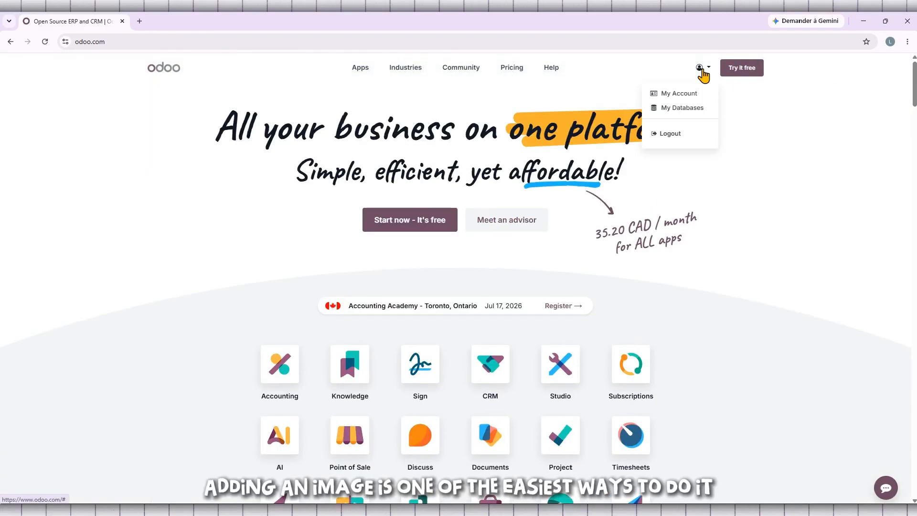
click(682, 110)
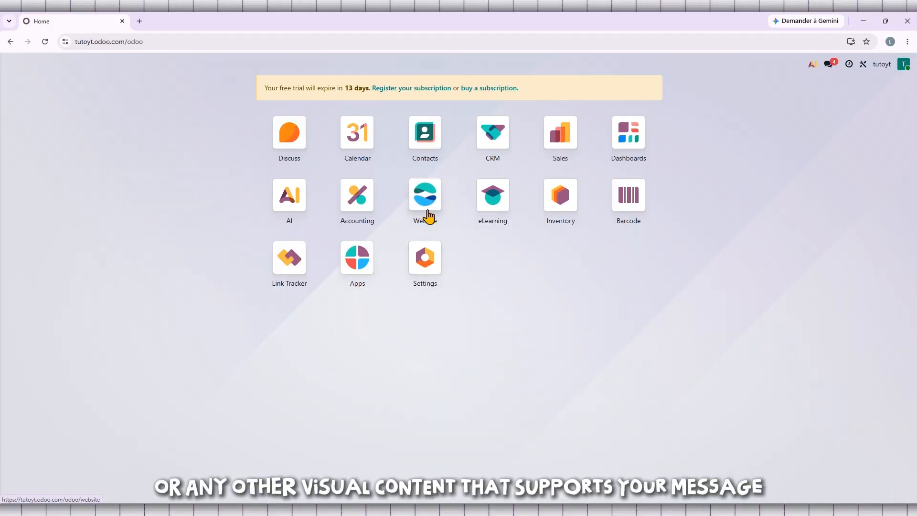
mouse_move(428, 211)
mouse_down()
mouse_move(441, 197)
mouse_move(417, 224)
mouse_move(438, 212)
mouse_up()
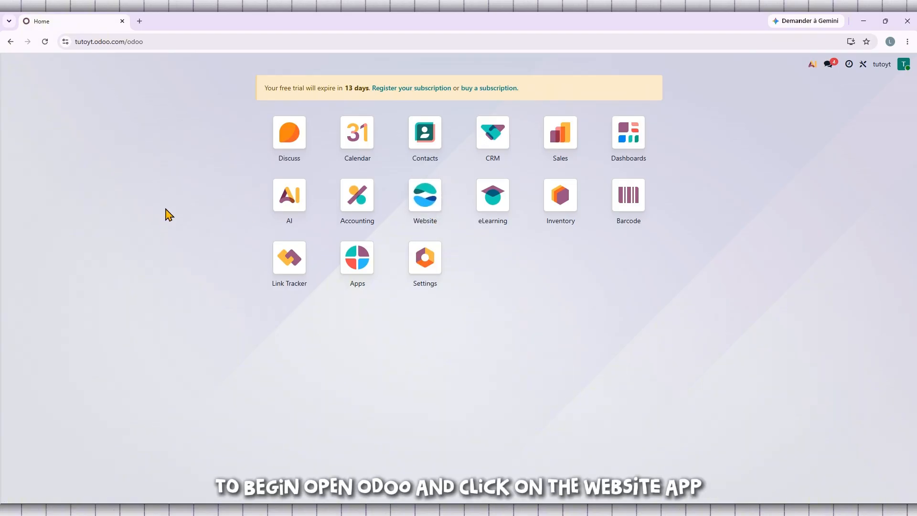
click(425, 198)
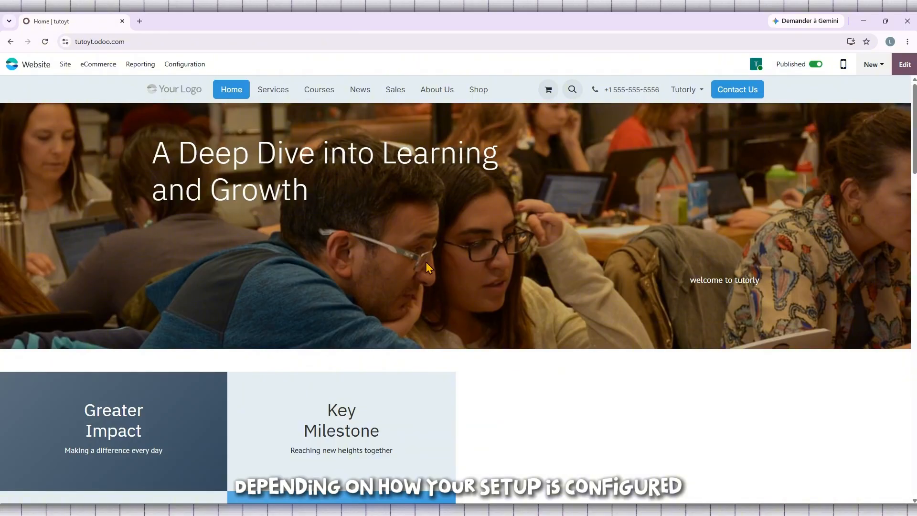
click(143, 41)
click(195, 42)
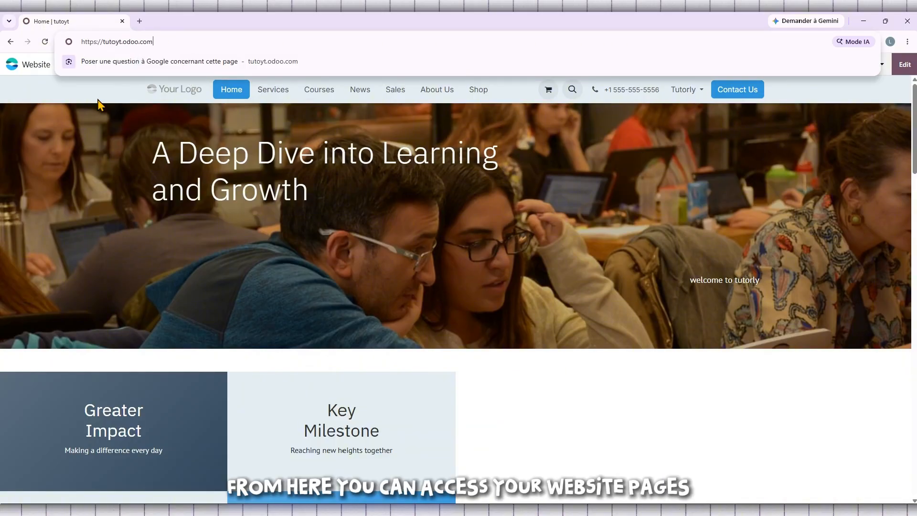
click(39, 187)
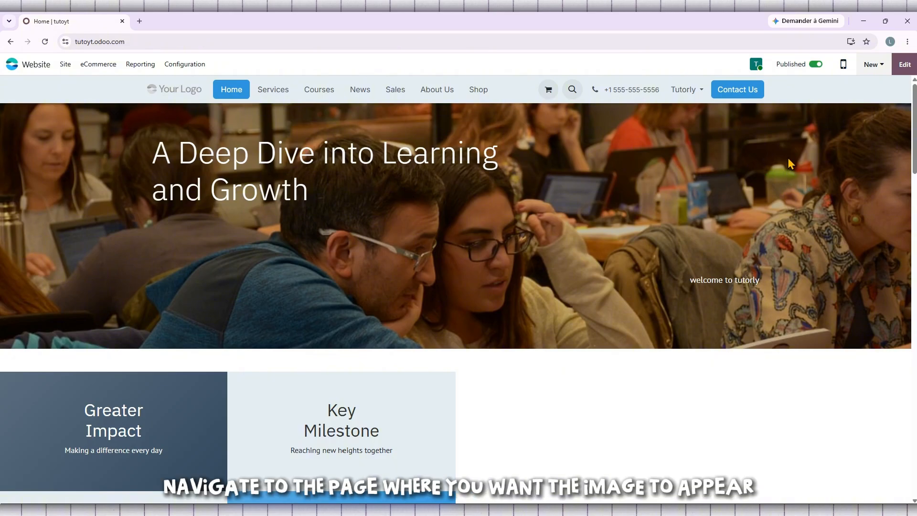
Look through the home page sections from the hero banner down to the testimonial to find a place for an image
scroll(775, 152, down, 4)
scroll(774, 148, down, 3)
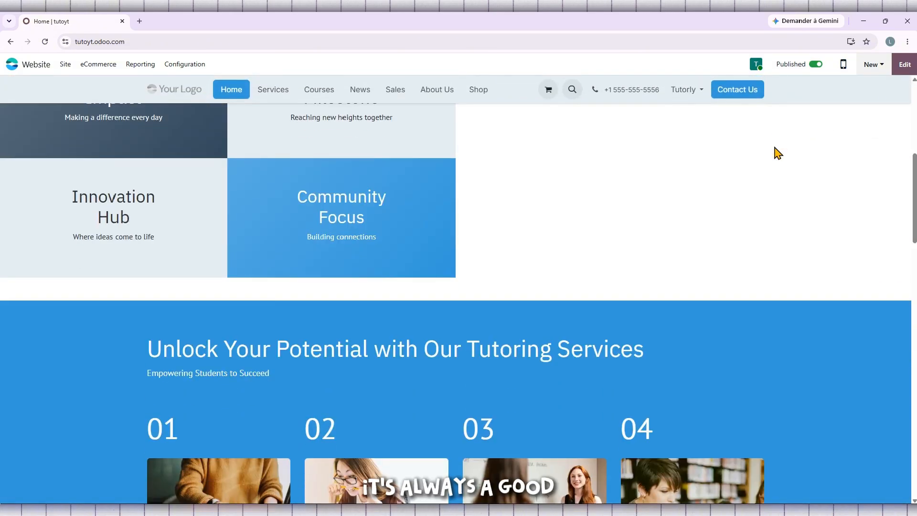
scroll(774, 147, down, 10)
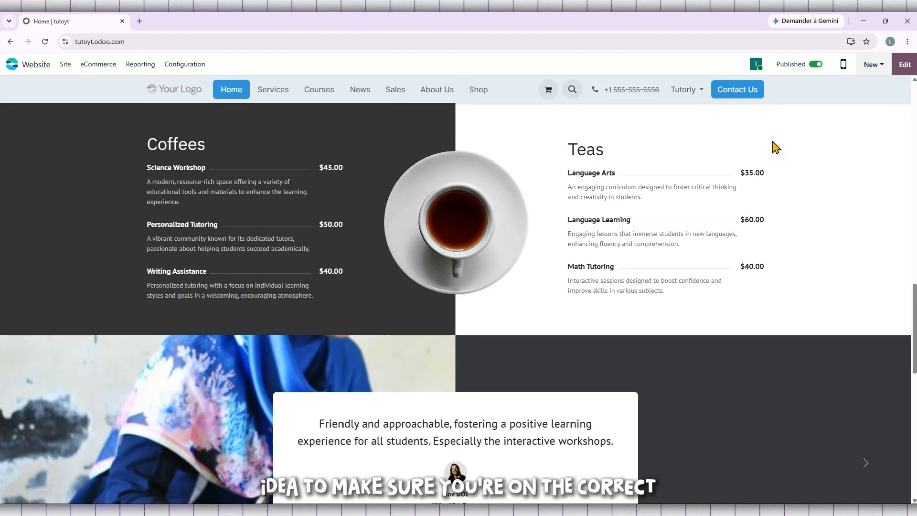
scroll(776, 148, down, 4)
scroll(774, 145, up, 10)
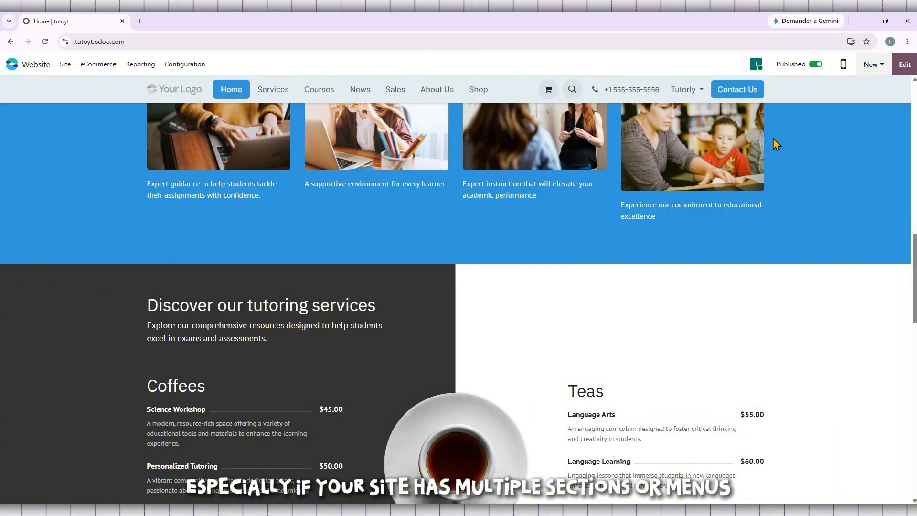
scroll(771, 143, up, 5)
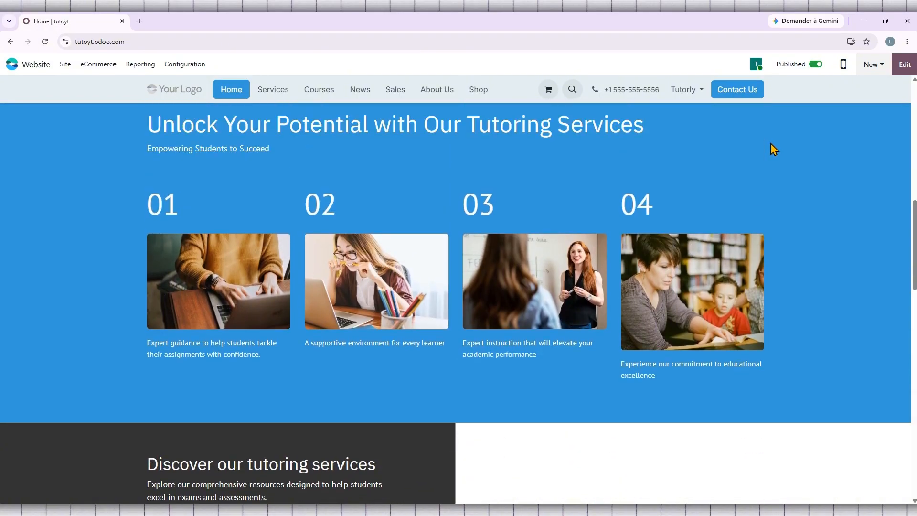
scroll(771, 144, up, 6)
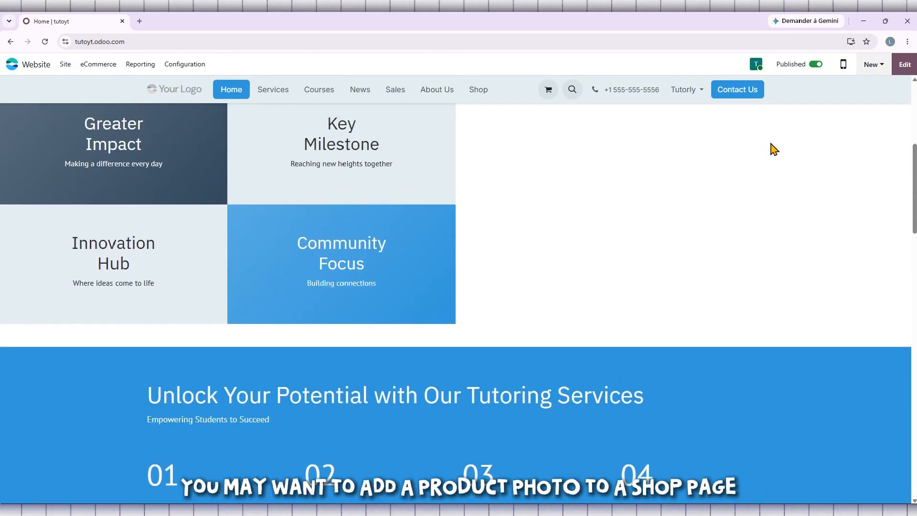
scroll(770, 144, up, 3)
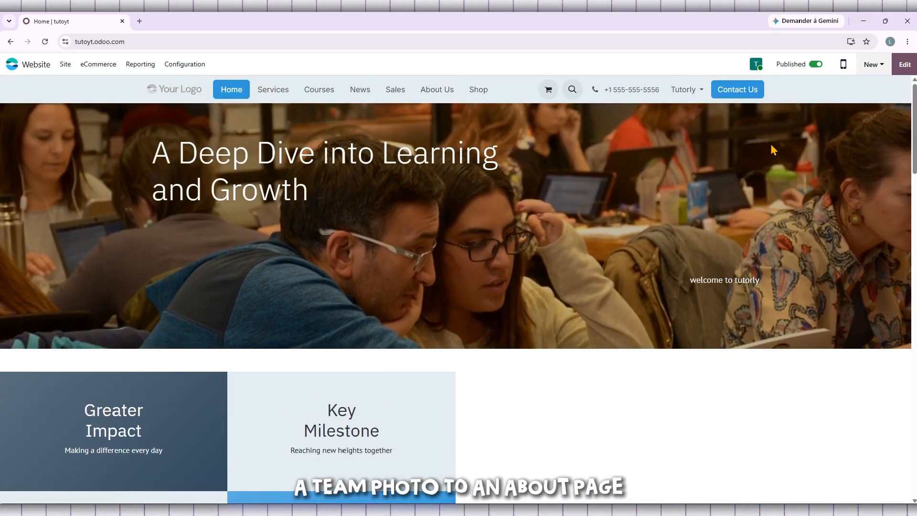
scroll(771, 144, down, 2)
scroll(771, 144, up, 2)
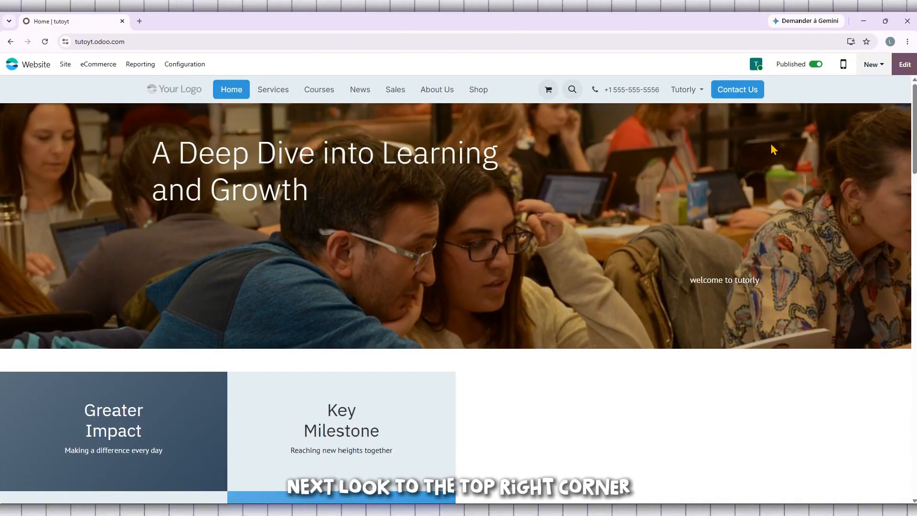
Put the home page into edit mode and browse the building blocks down to the Image block under Inner Content
click(898, 66)
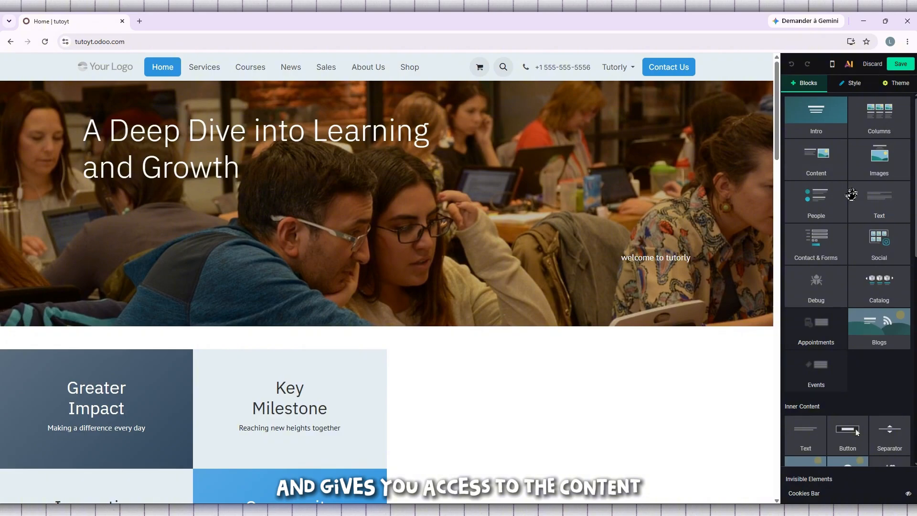
scroll(851, 200, down, 5)
scroll(852, 190, down, 5)
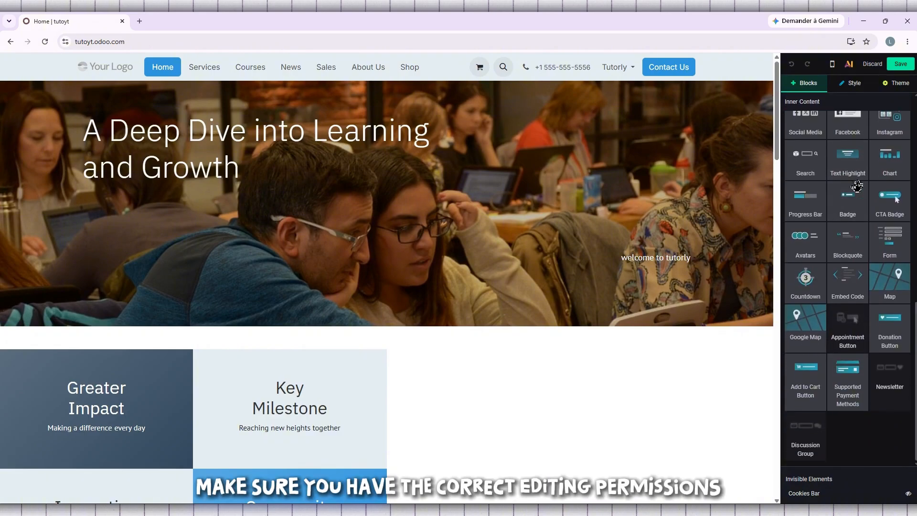
scroll(849, 182, up, 6)
scroll(848, 178, up, 4)
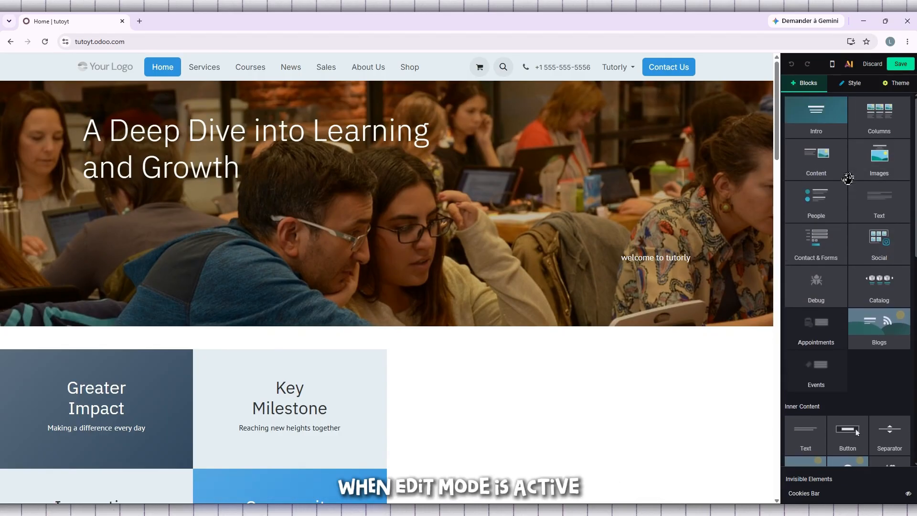
scroll(629, 210, down, 5)
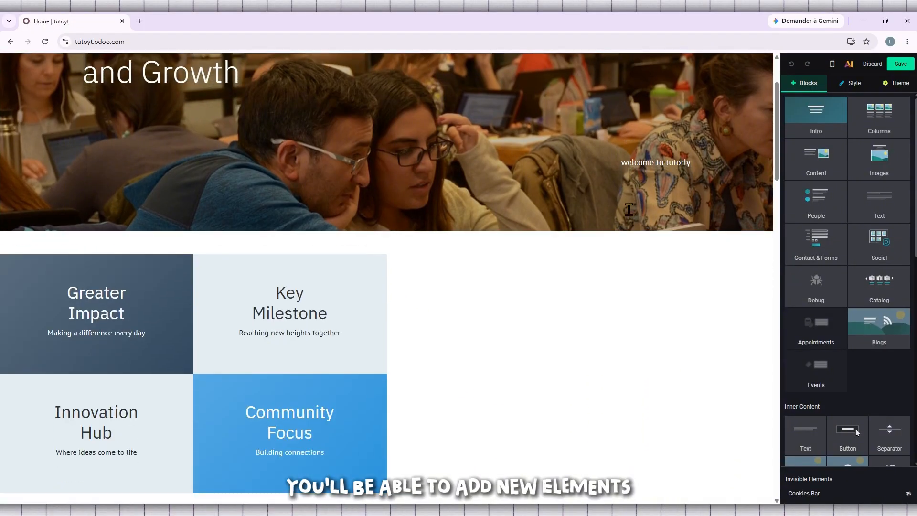
scroll(629, 209, up, 2)
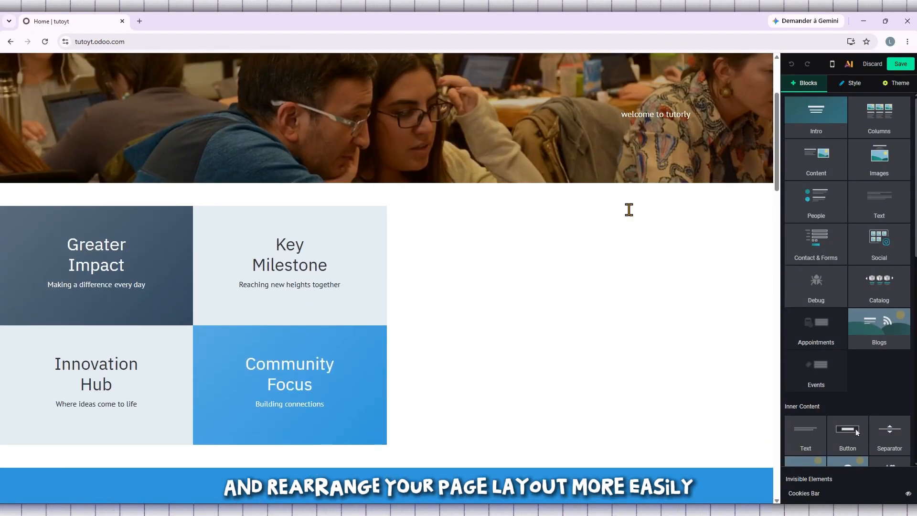
scroll(628, 210, down, 1)
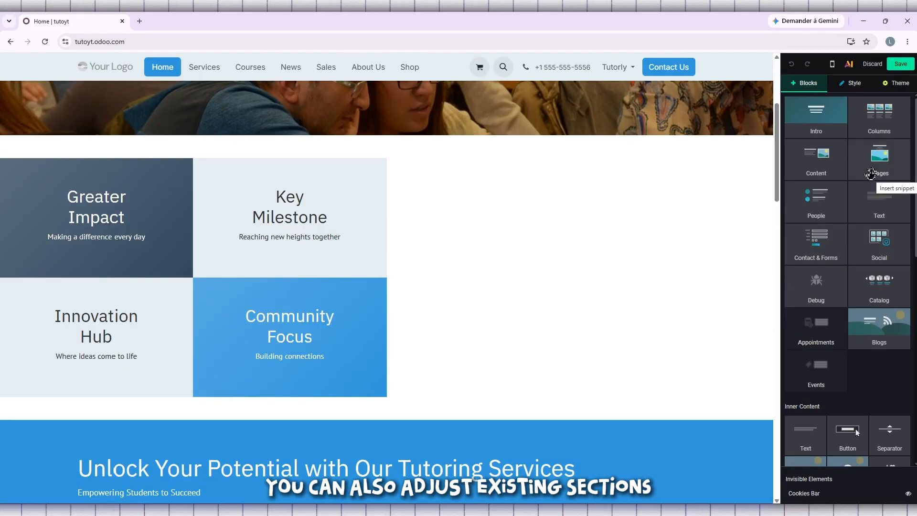
scroll(870, 173, down, 5)
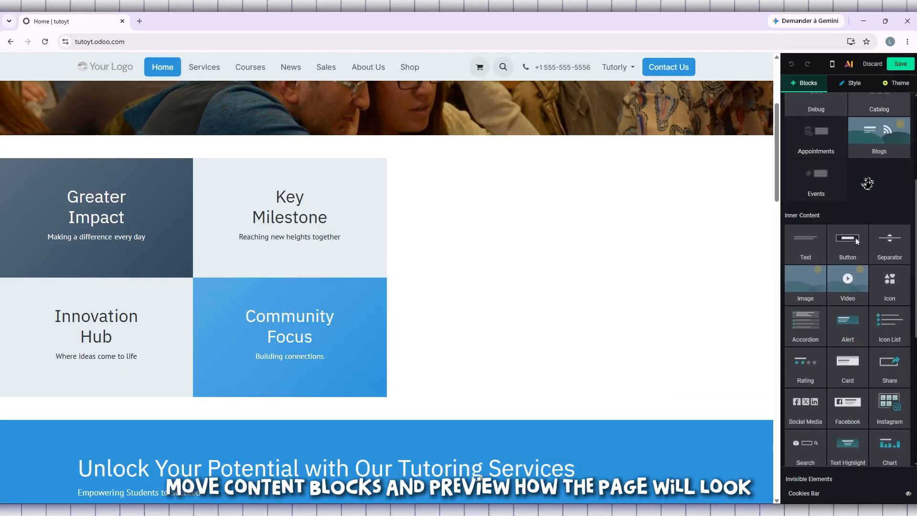
scroll(867, 183, down, 2)
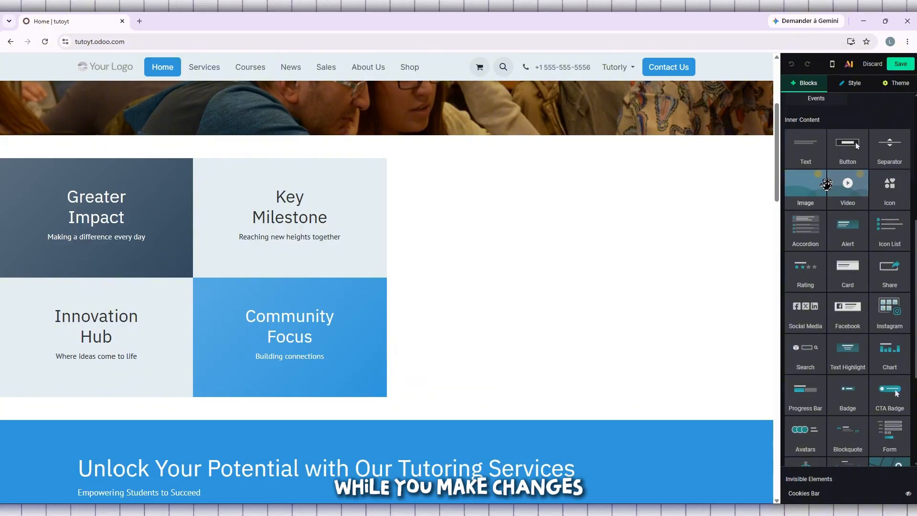
click(818, 120)
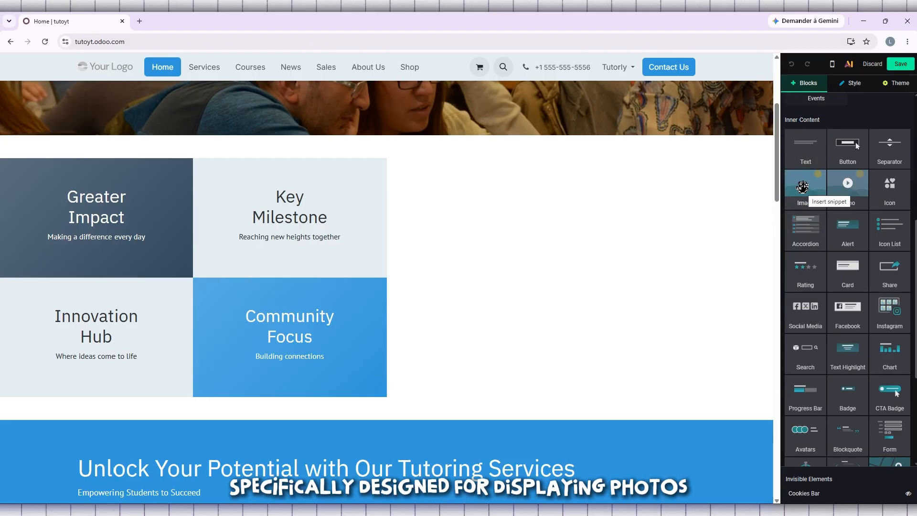
drag(803, 187, 848, 272)
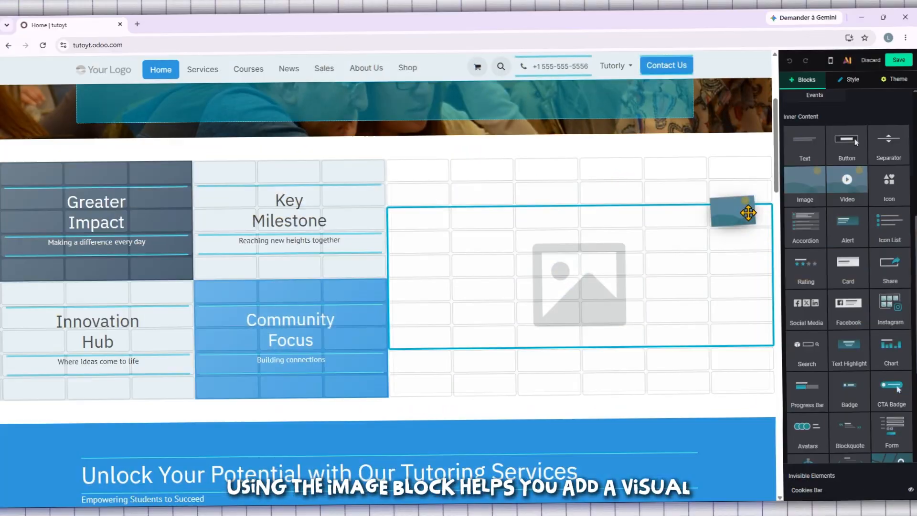
drag(730, 209, 812, 185)
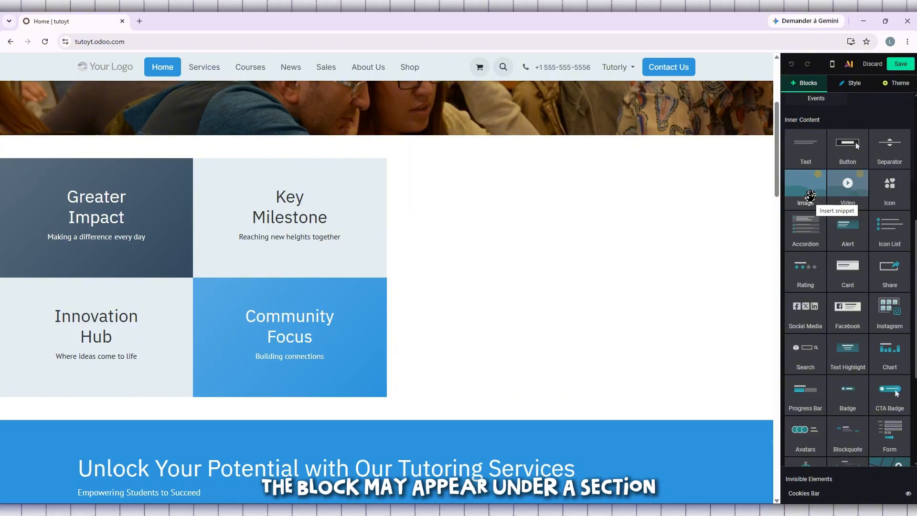
scroll(820, 142, down, 1)
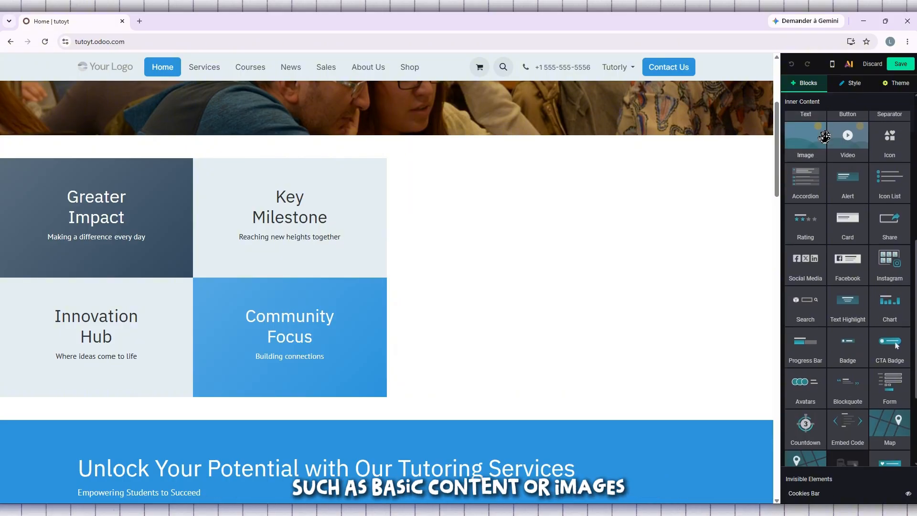
scroll(825, 137, up, 1)
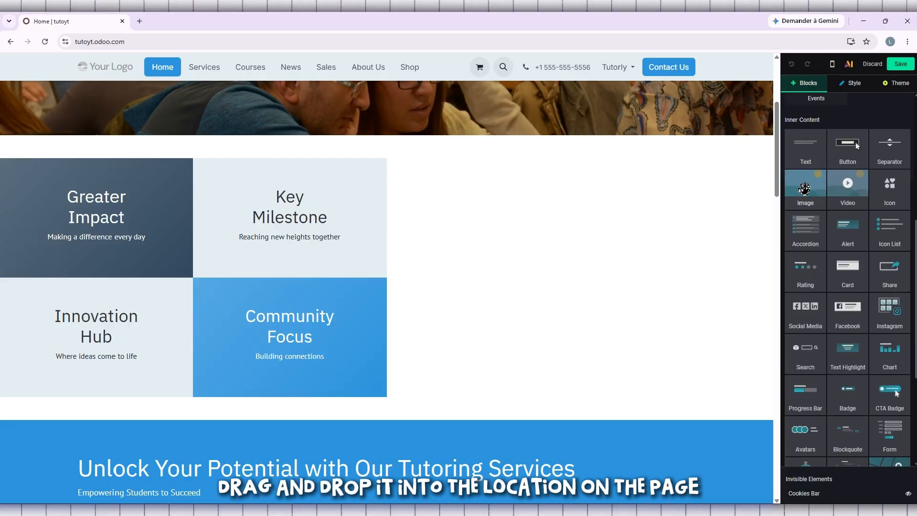
drag(804, 188, 652, 214)
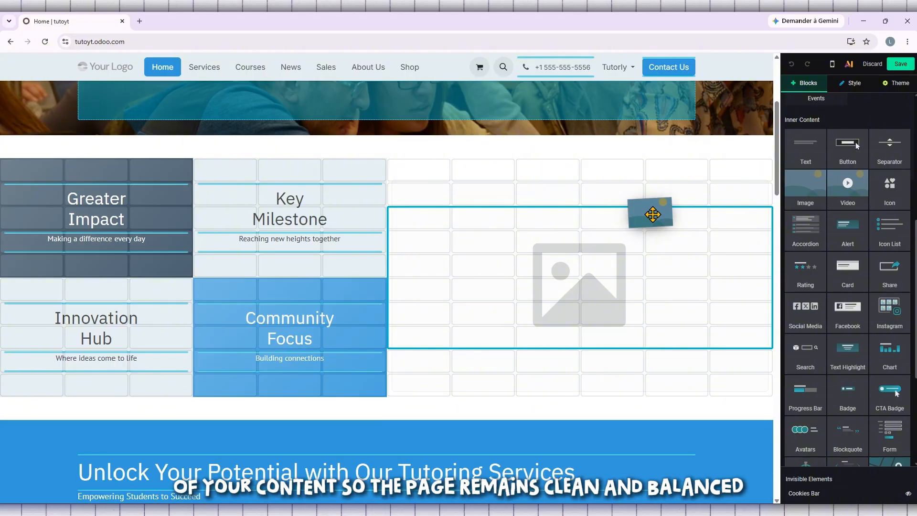
drag(652, 214, 718, 210)
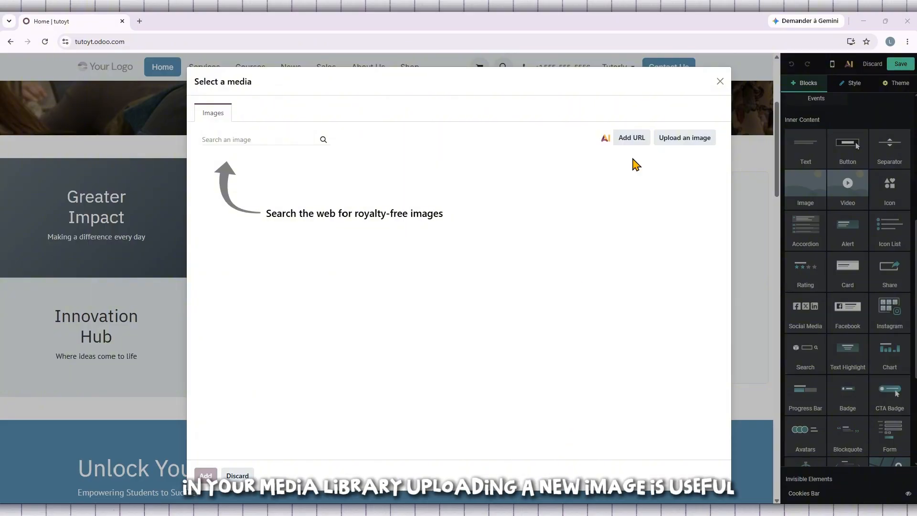
click(683, 139)
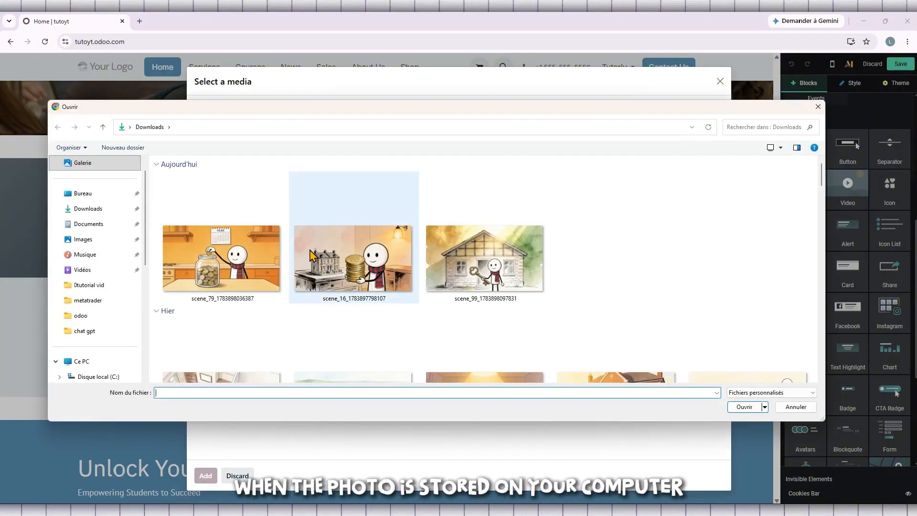
double_click(368, 274)
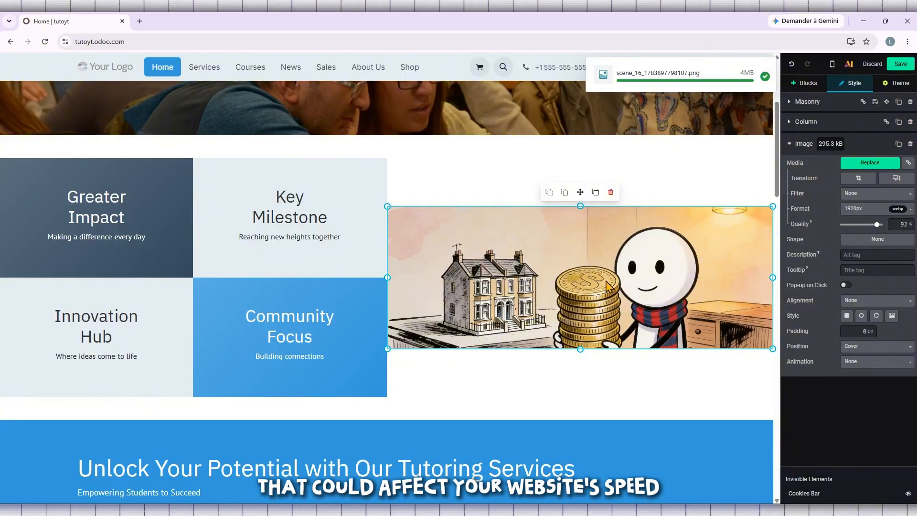
Stretch the inserted image upward and downward to match the full height of the neighbouring tiles
drag(580, 206, 582, 158)
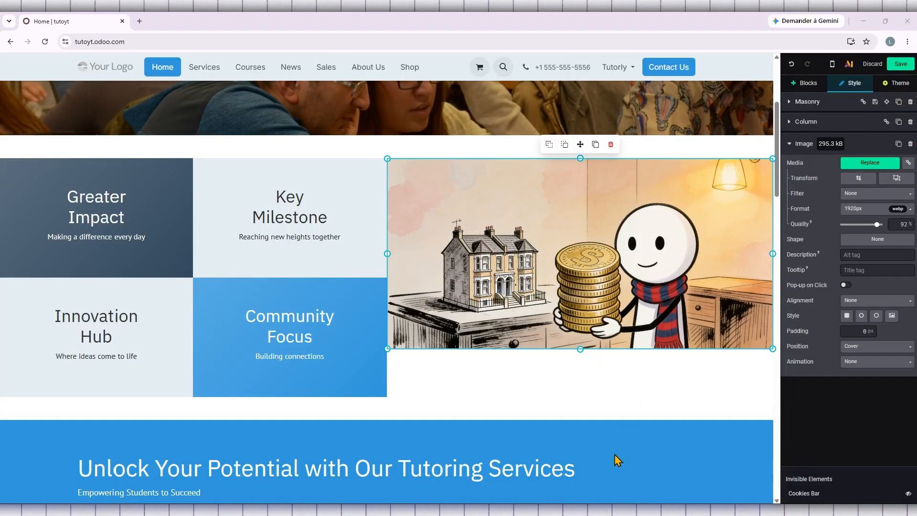
drag(580, 349, 581, 396)
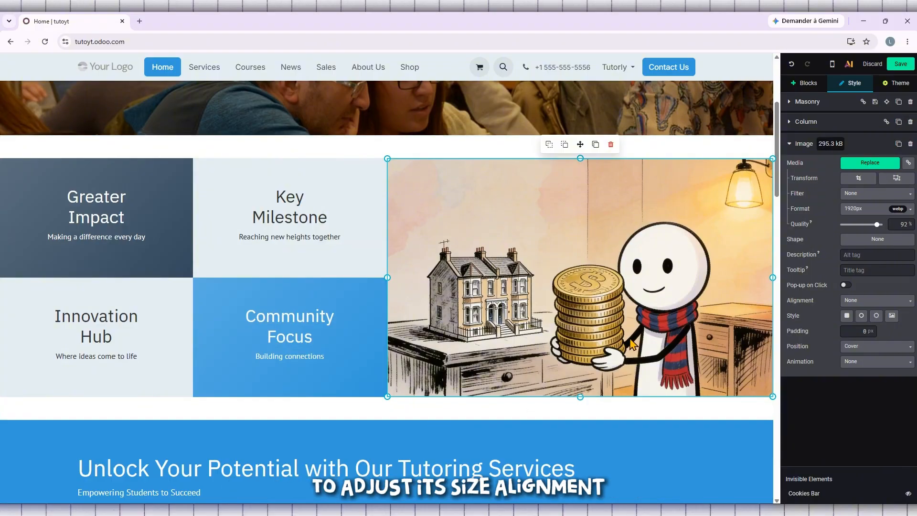
scroll(596, 327, up, 4)
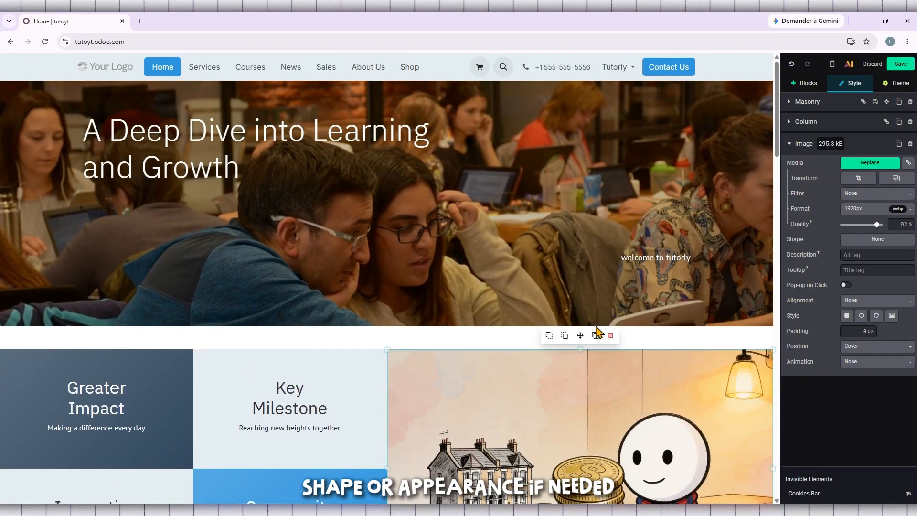
scroll(596, 326, down, 4)
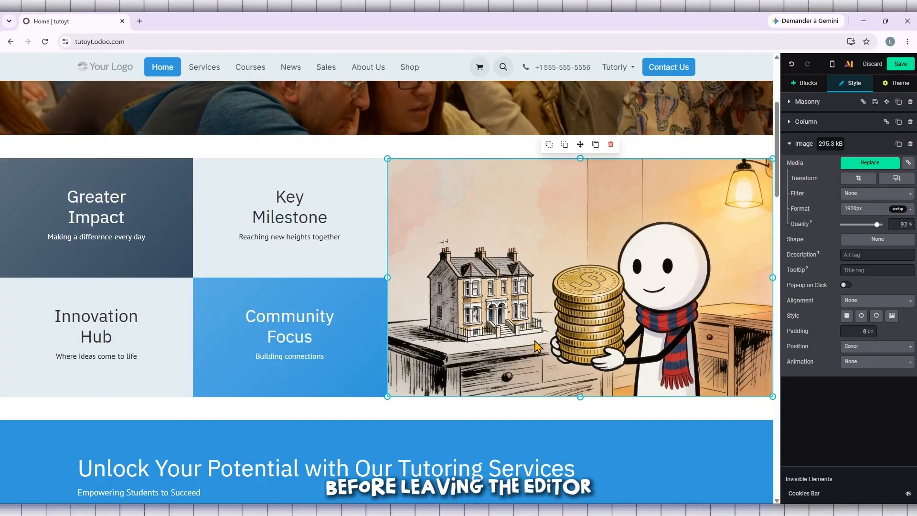
Save the edited home page and switch to its mobile preview
click(900, 64)
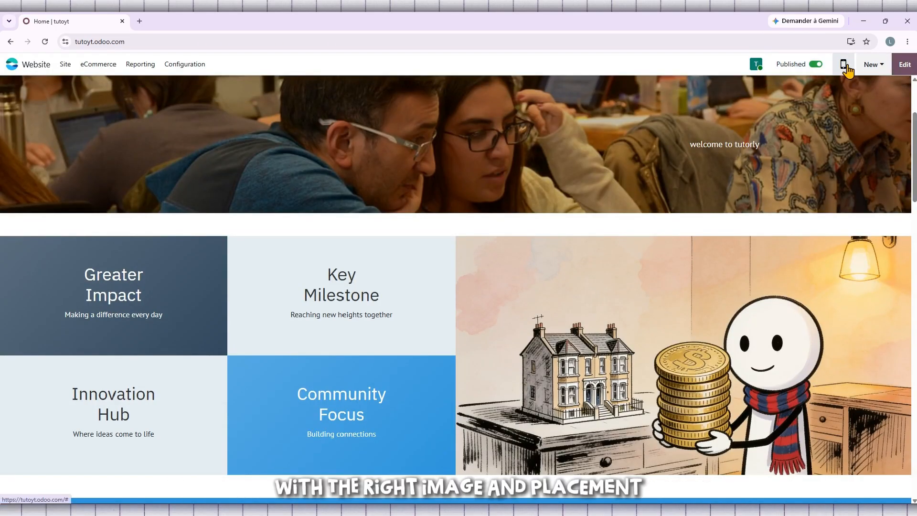
click(843, 67)
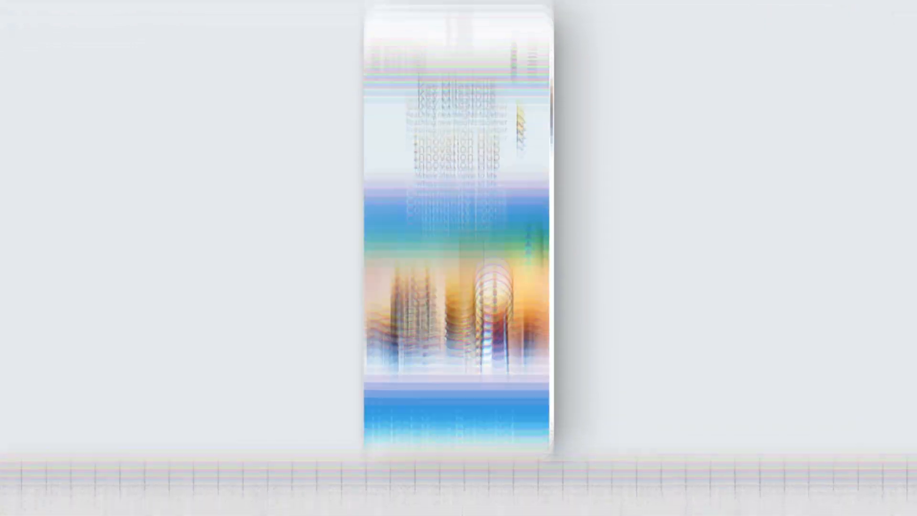